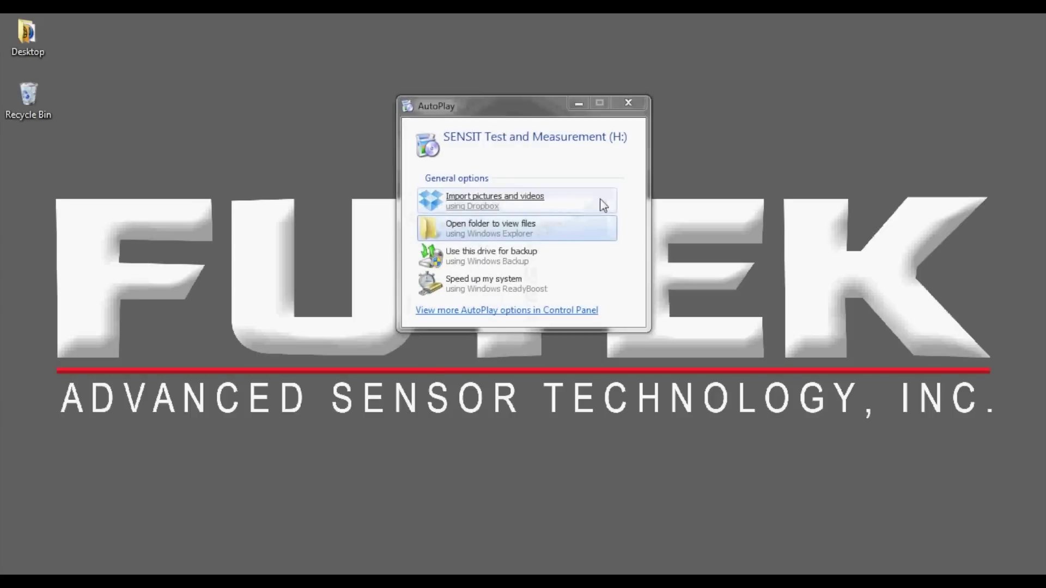
Step: Open the Installation folder on the H: disc and inspect the setup application's properties
click(524, 231)
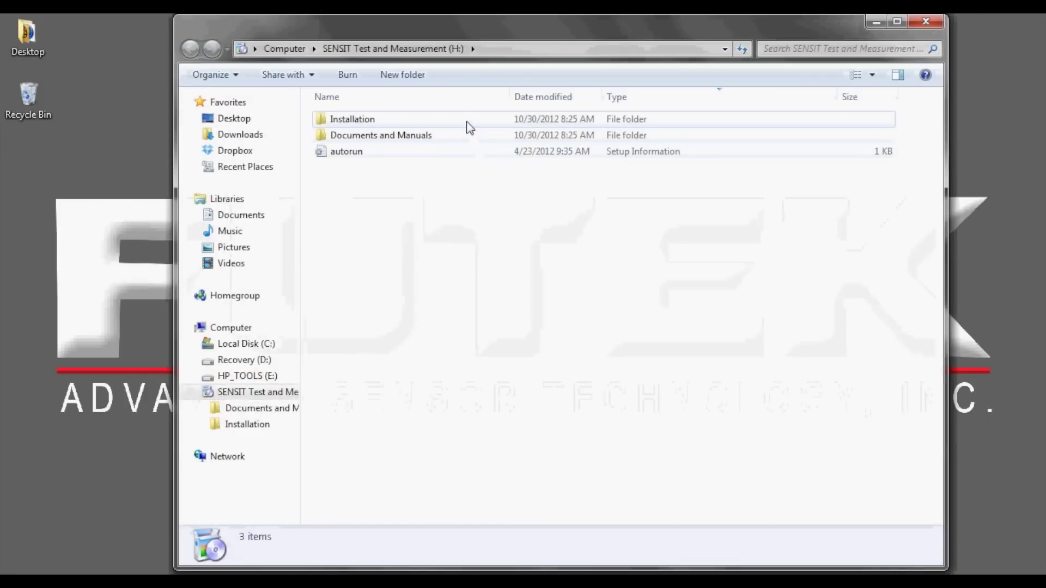
double_click(467, 121)
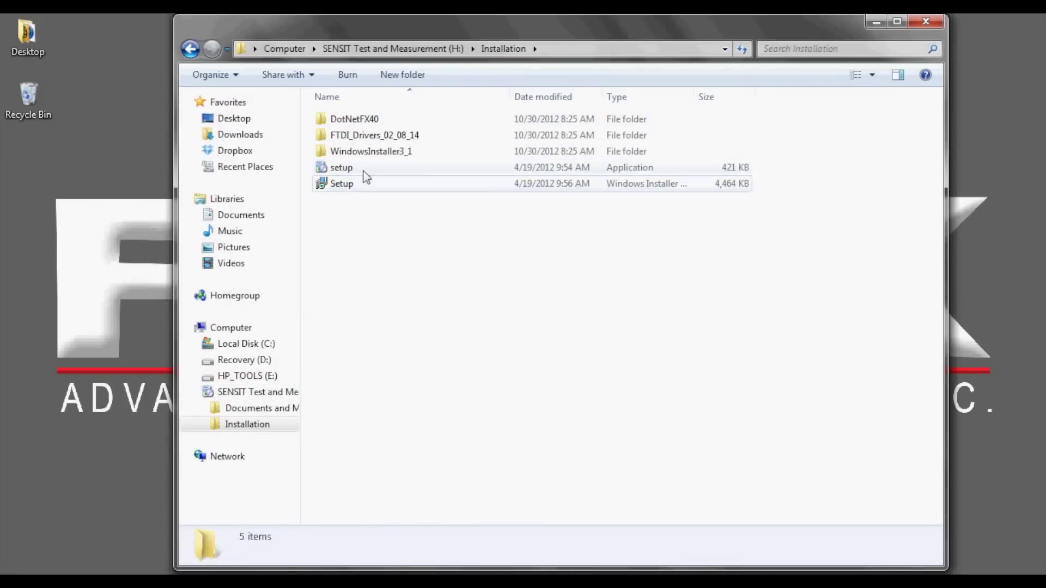
click(410, 174)
right_click(408, 171)
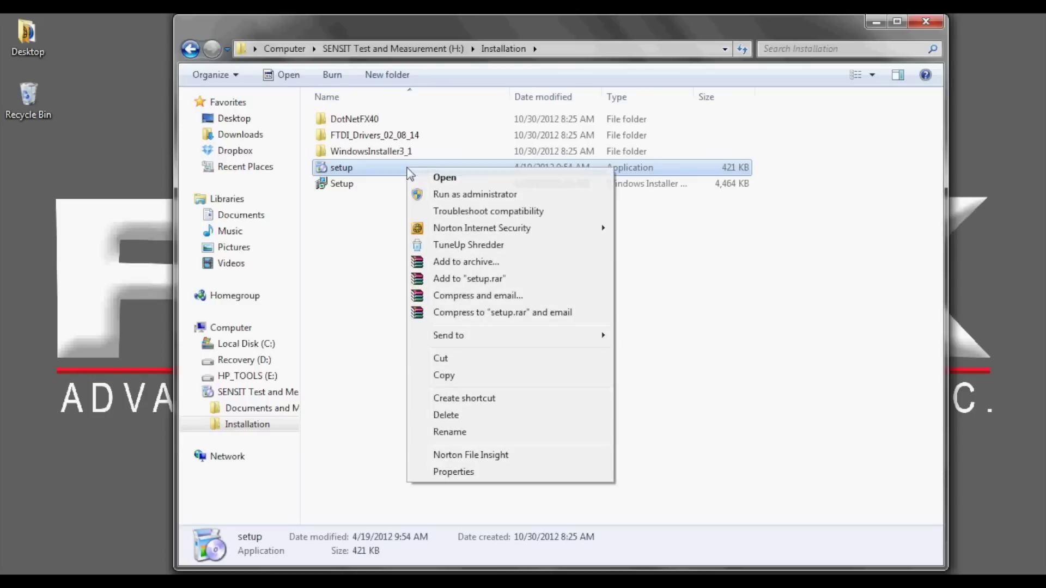
click(494, 472)
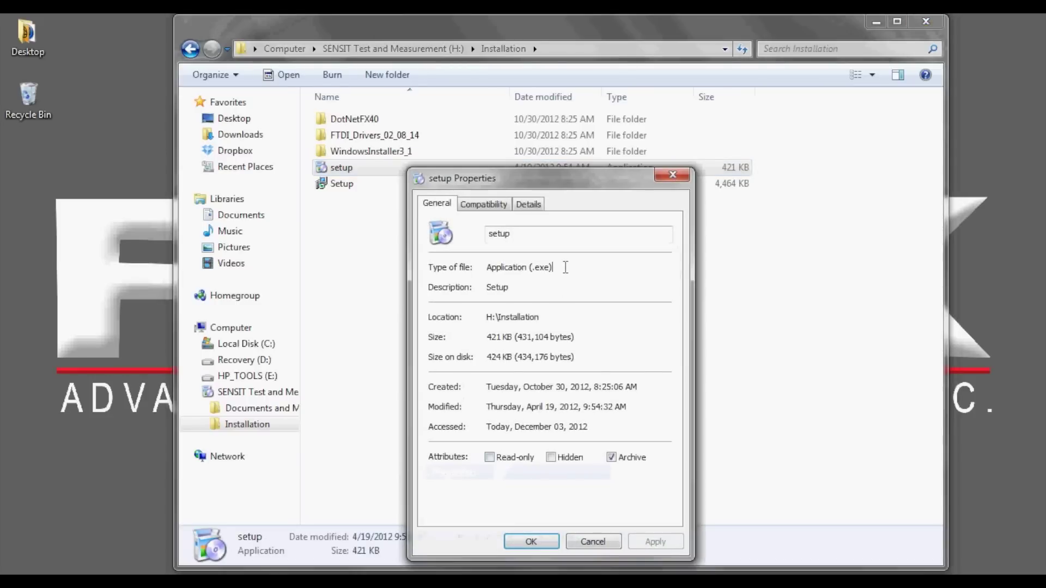
click(659, 173)
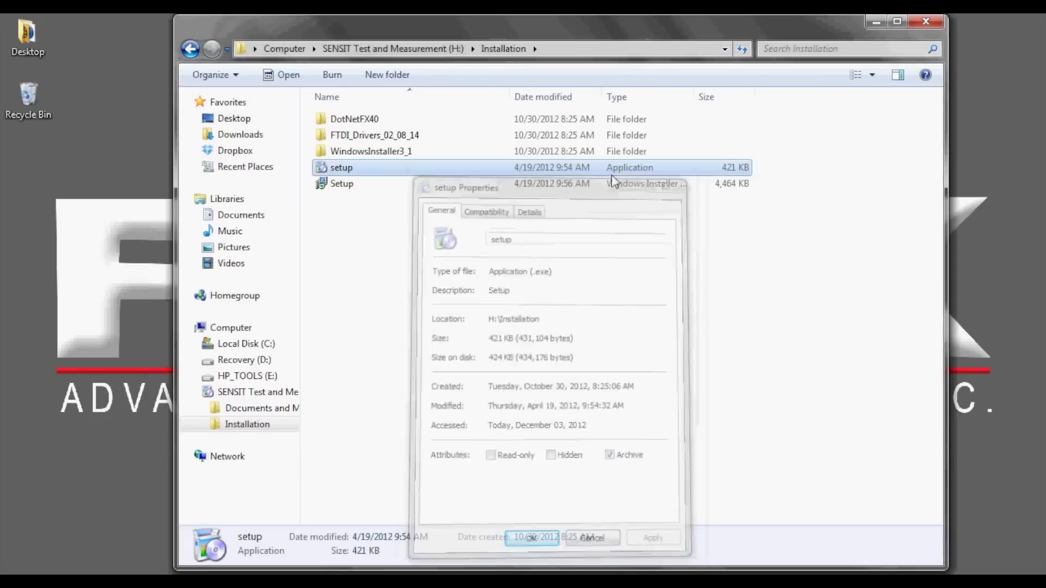
Step: Inspect the Setup installer package's properties, then clear the file selection
right_click(404, 185)
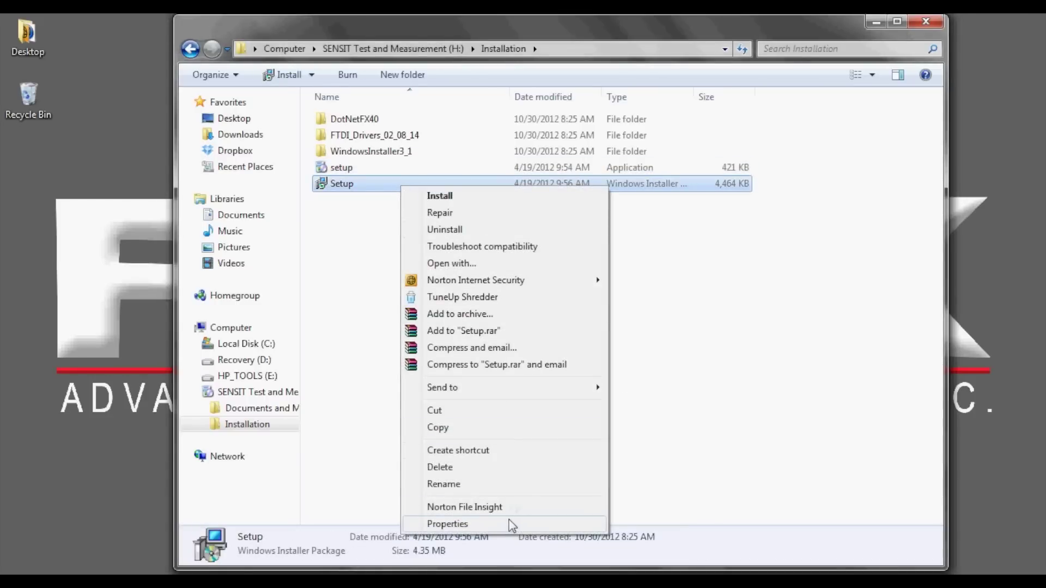
click(510, 523)
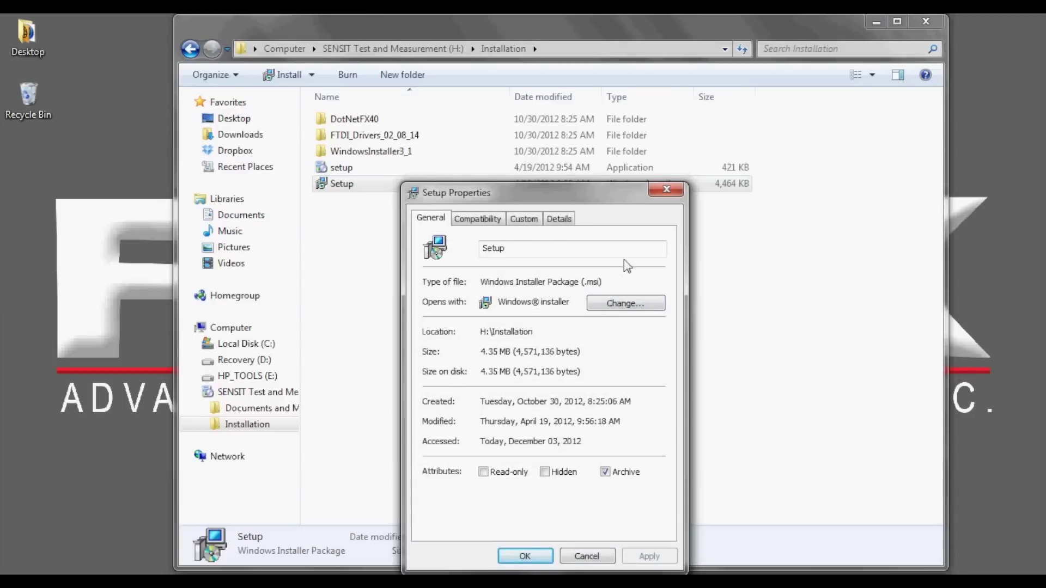
click(658, 192)
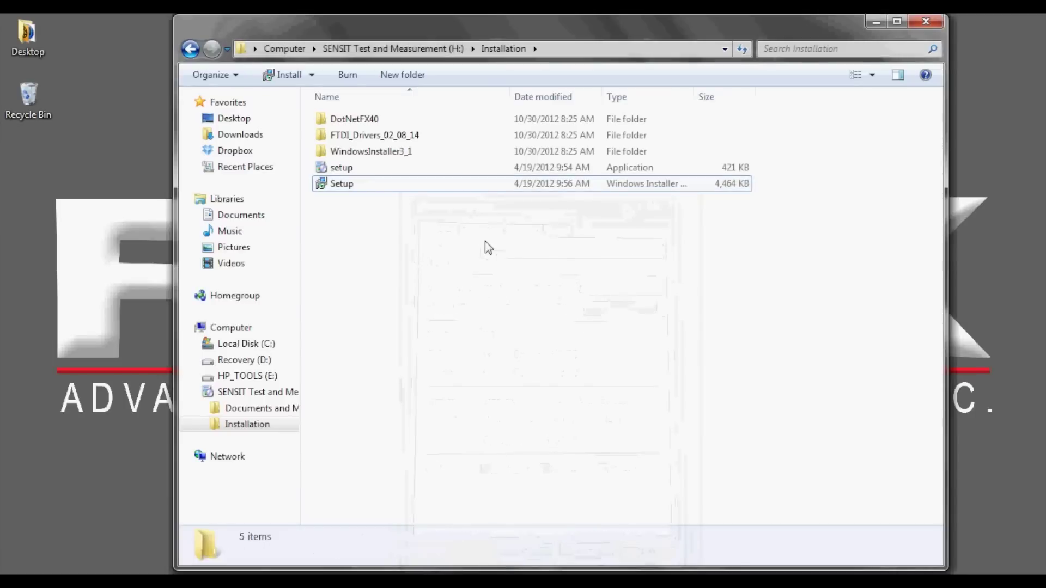
click(463, 171)
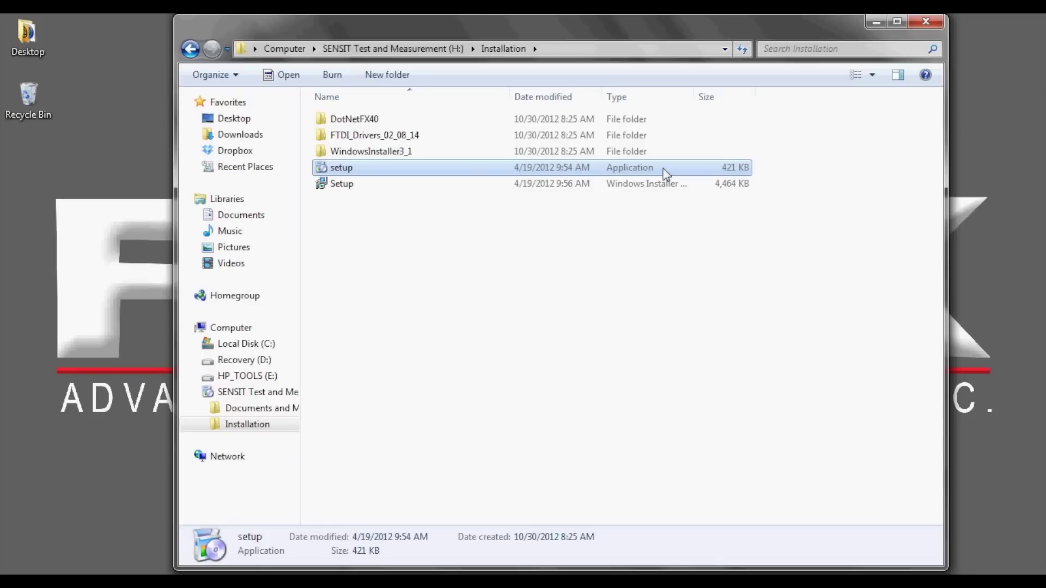
click(449, 251)
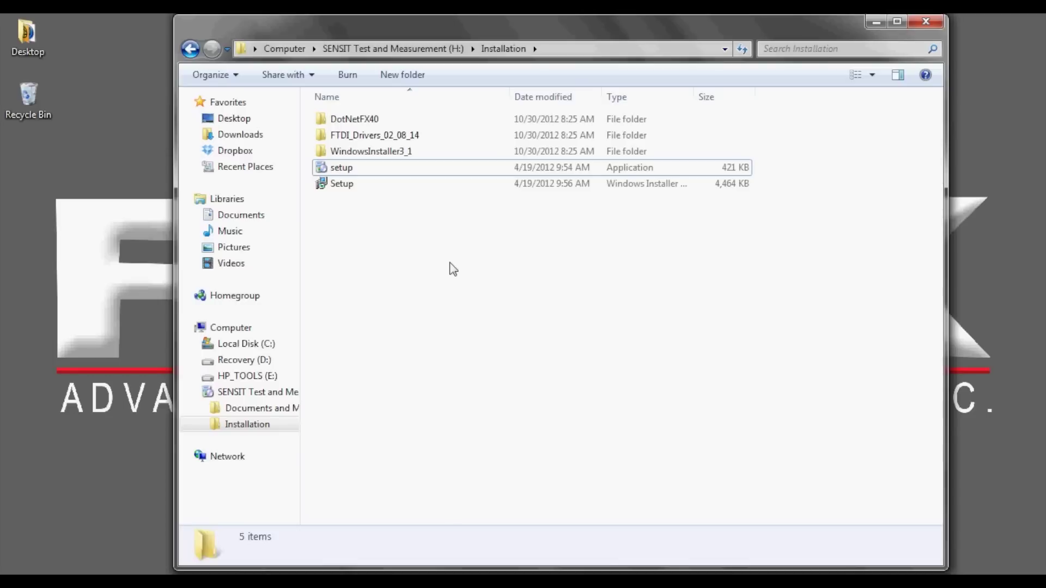
Step: Run setup, install FTDI Drivers CDM 2.08.14, accept the license and keep the default folder
click(428, 172)
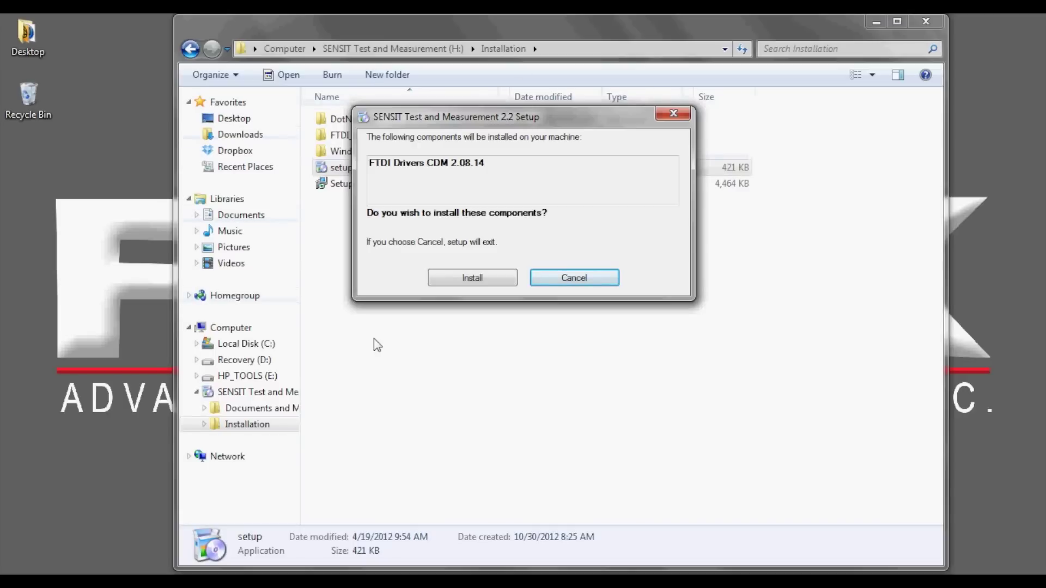
click(470, 279)
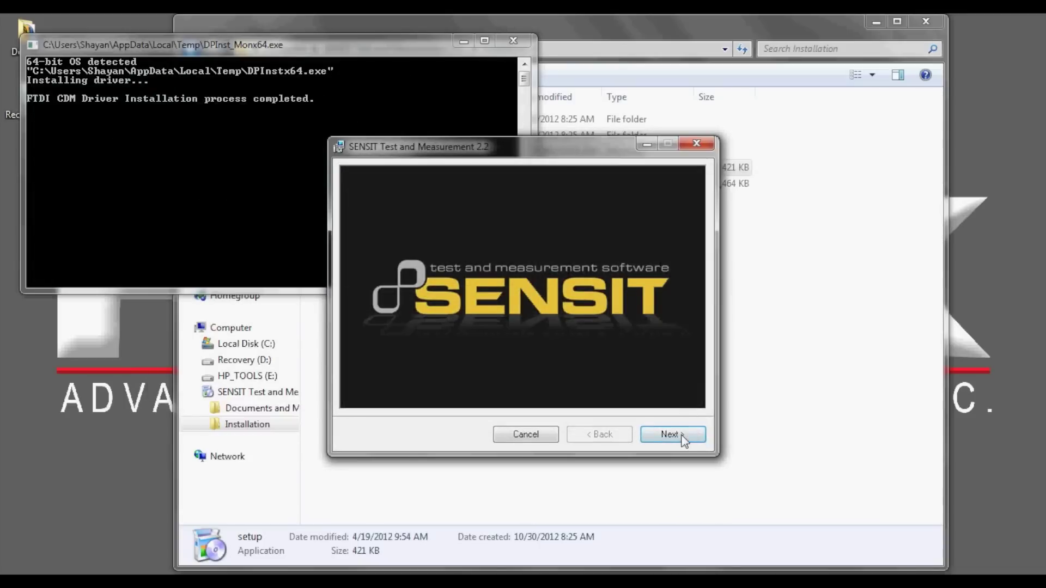
click(673, 434)
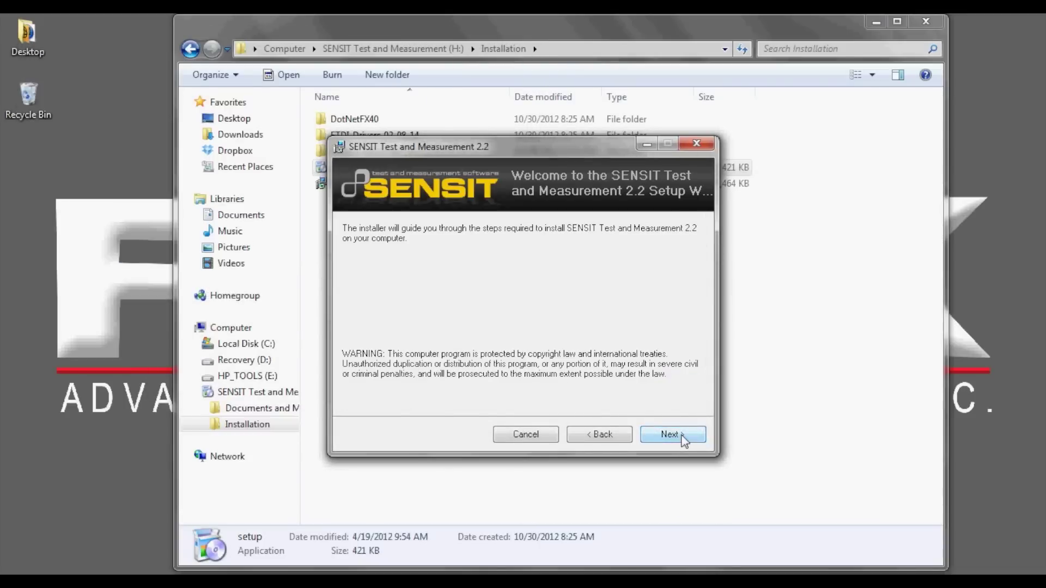
click(671, 434)
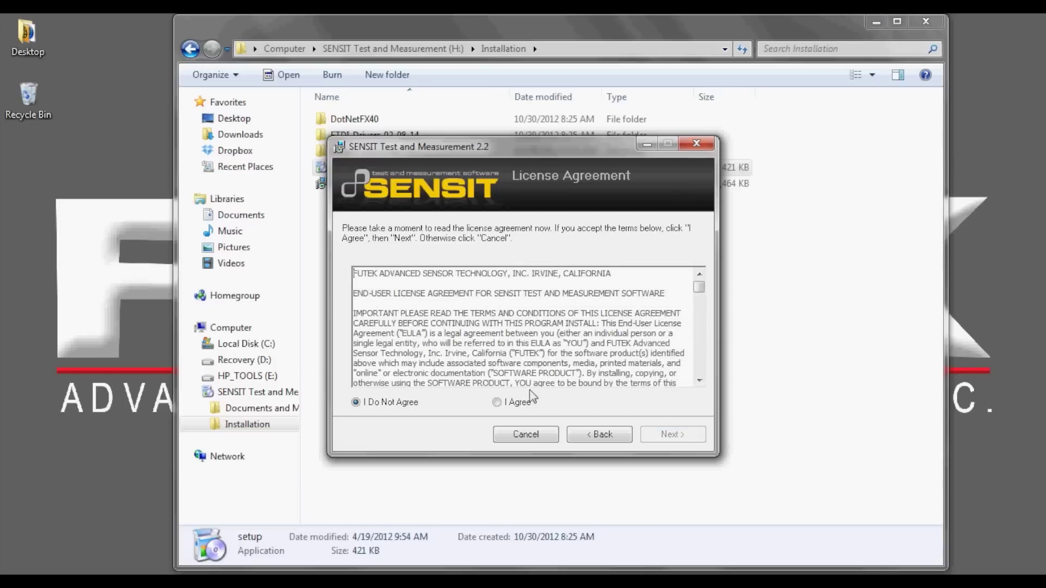
click(497, 403)
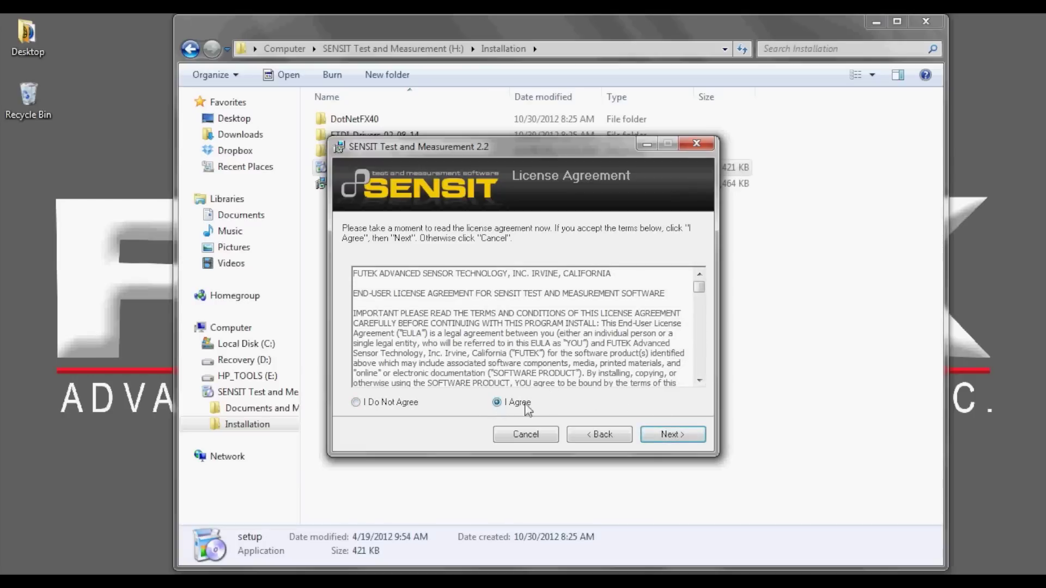
click(678, 443)
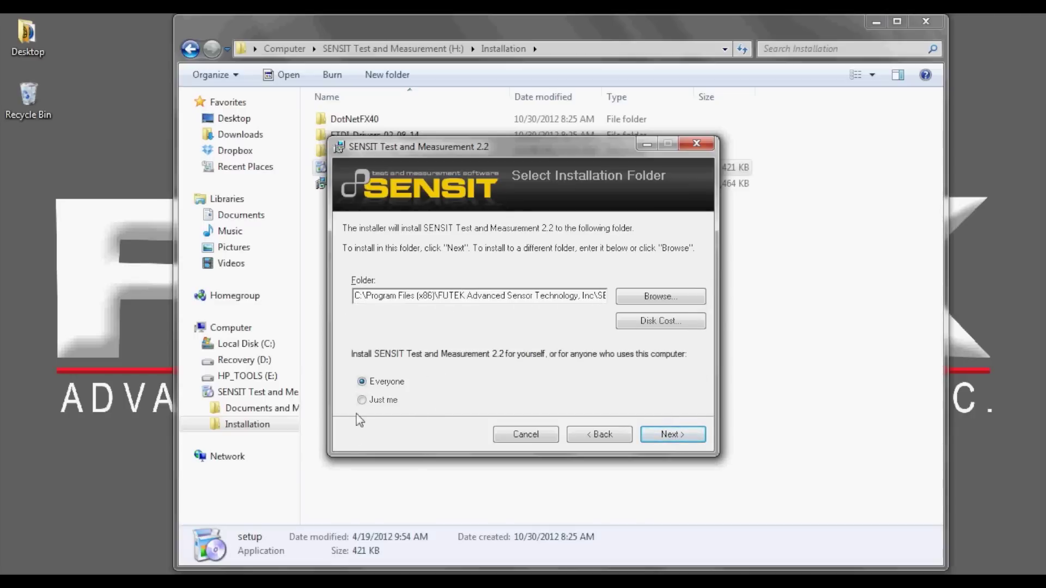
click(674, 435)
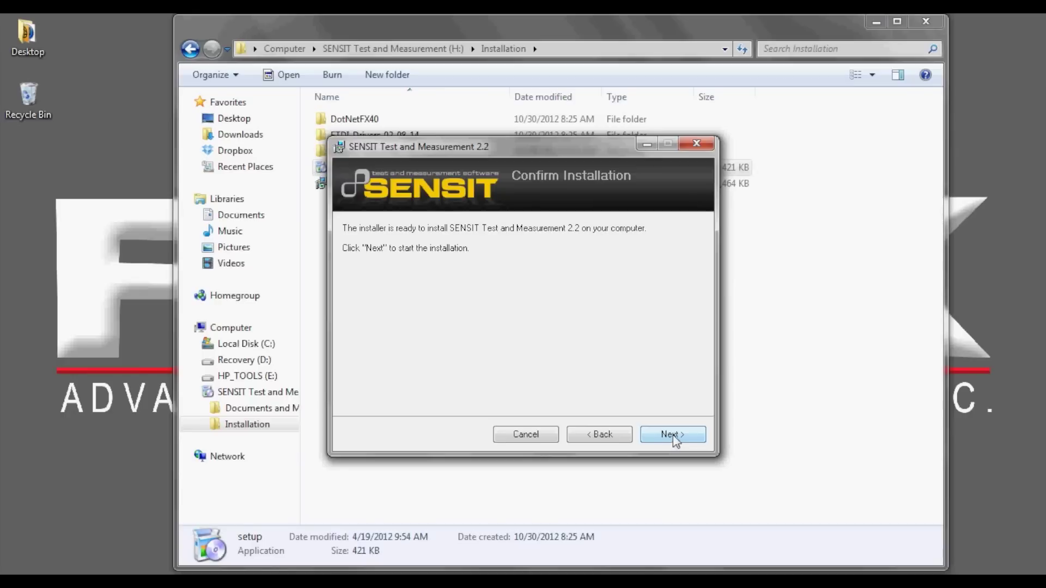
click(673, 435)
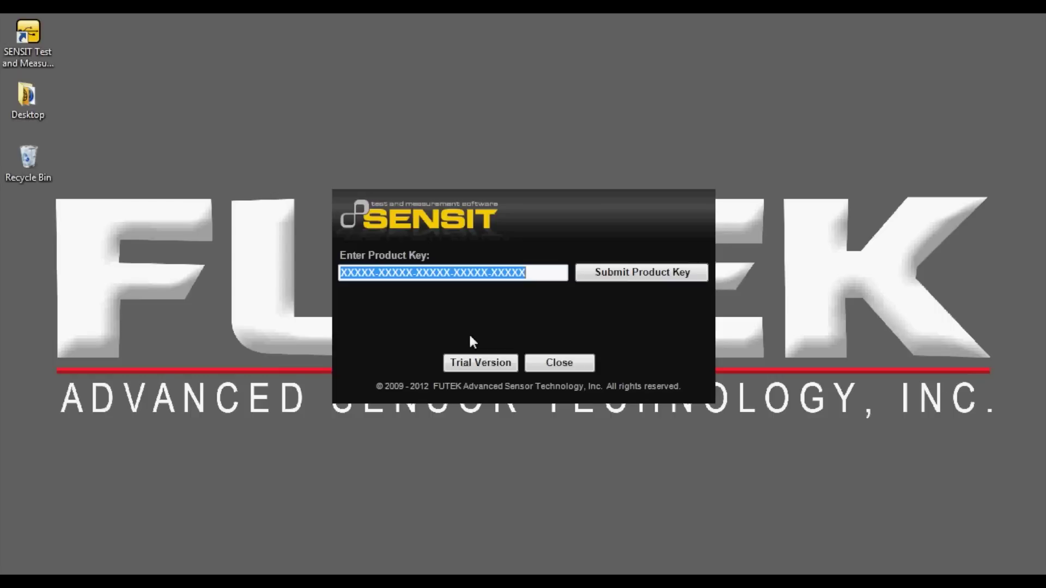
click(543, 274)
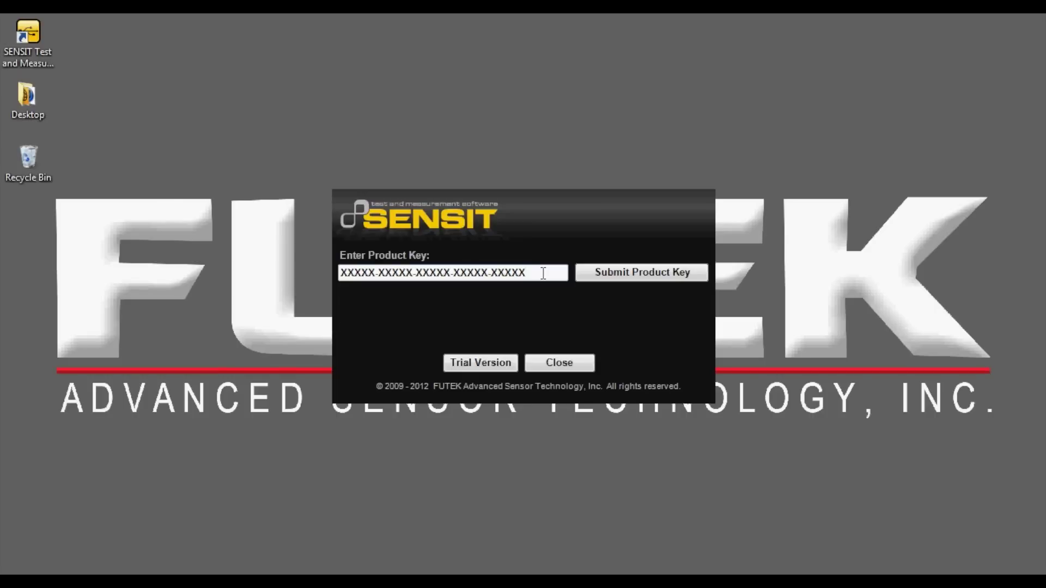
drag(543, 274, 329, 263)
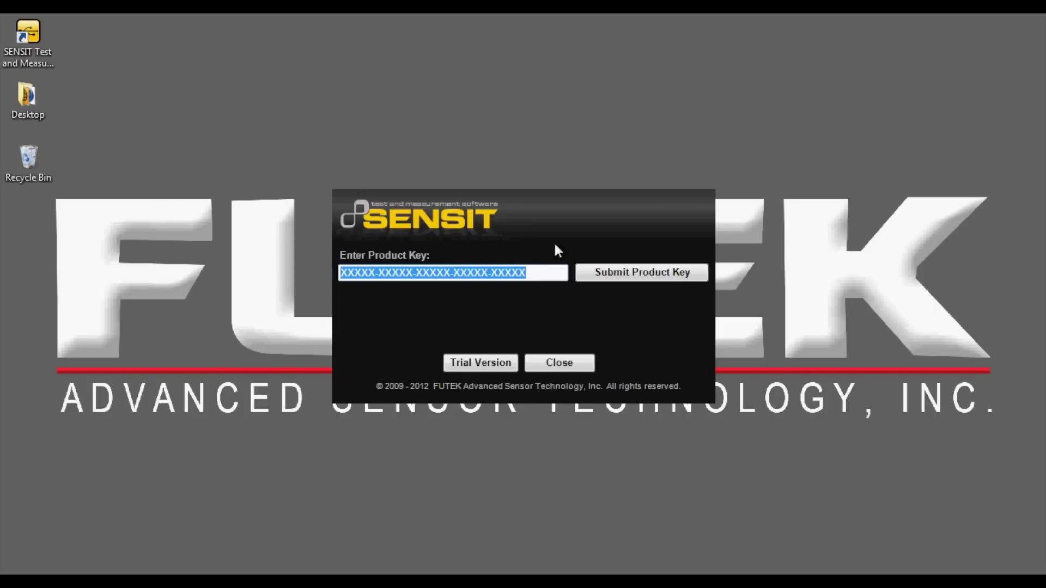
click(613, 273)
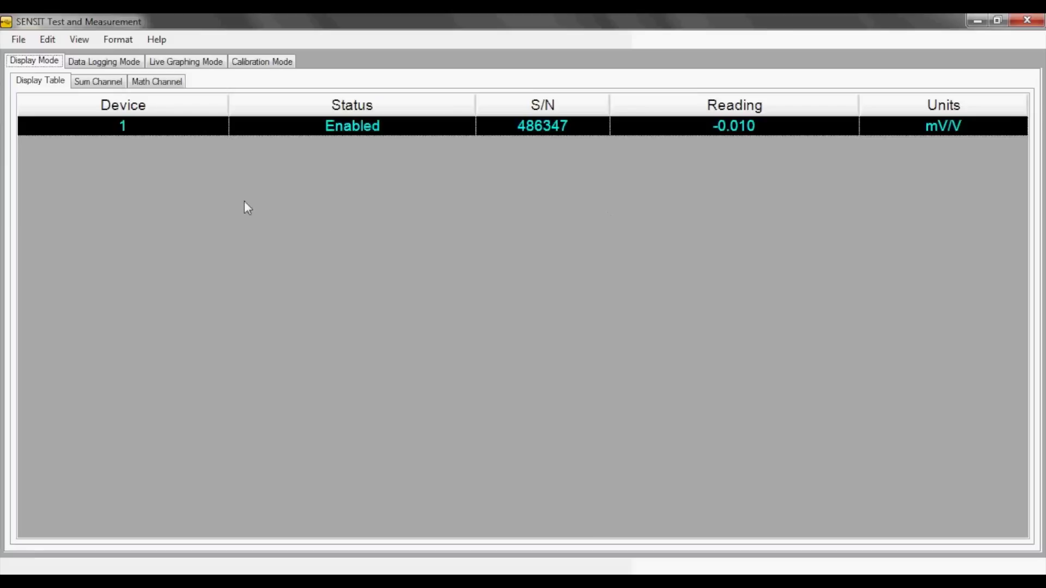
right_click(197, 133)
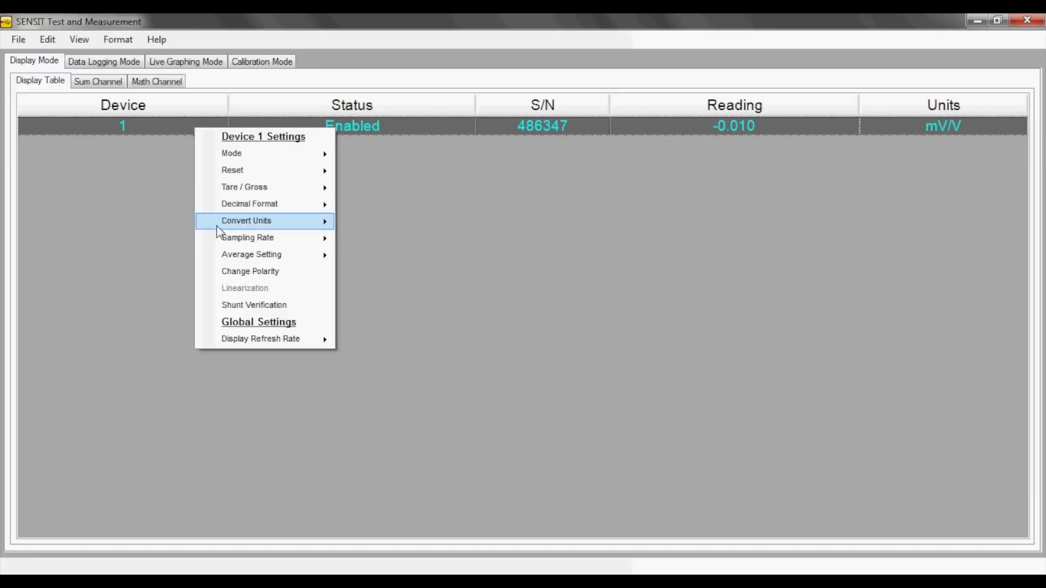
mouse_move(222, 241)
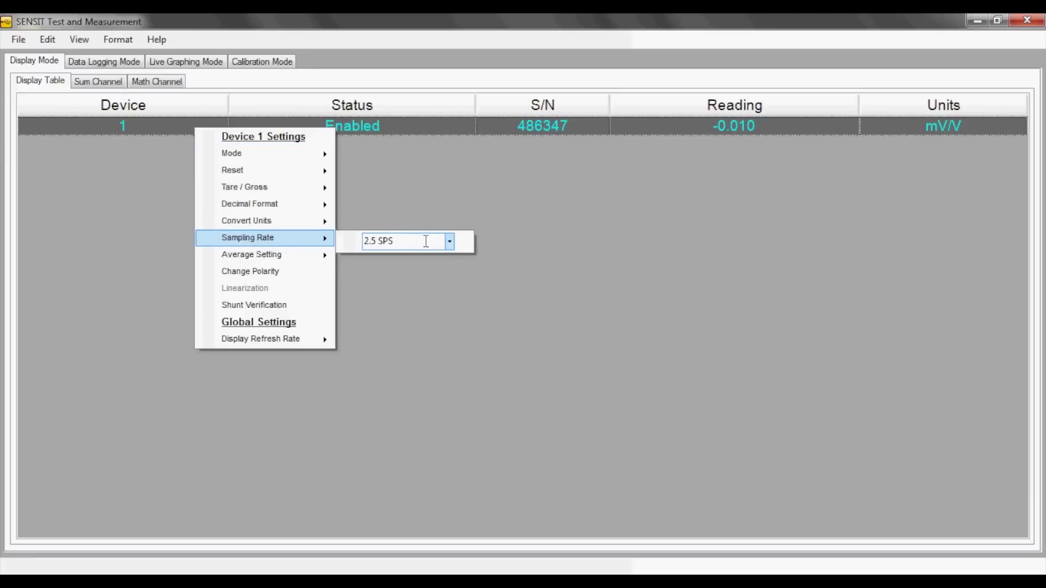
click(449, 243)
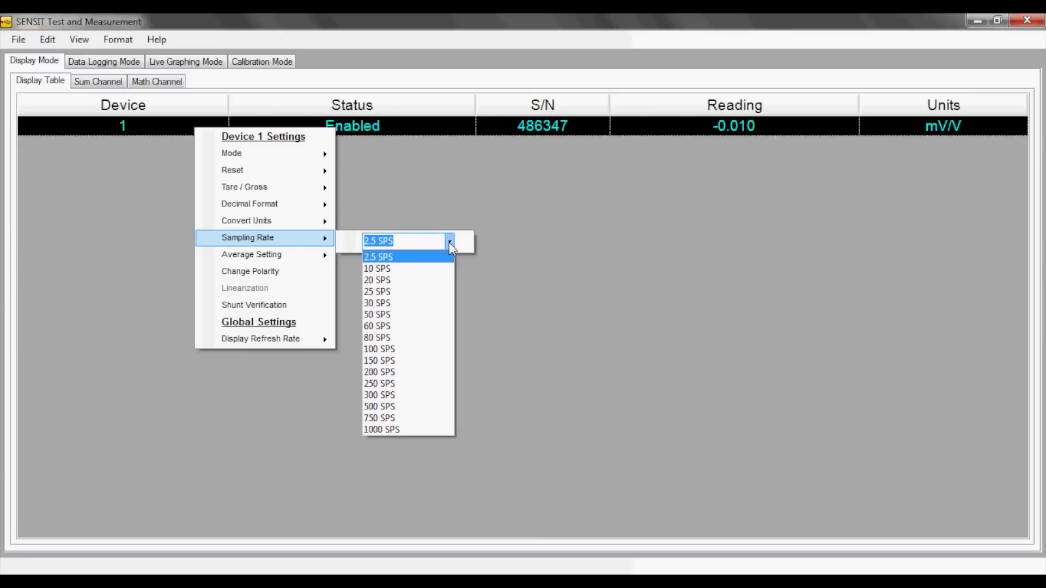
click(449, 246)
click(412, 192)
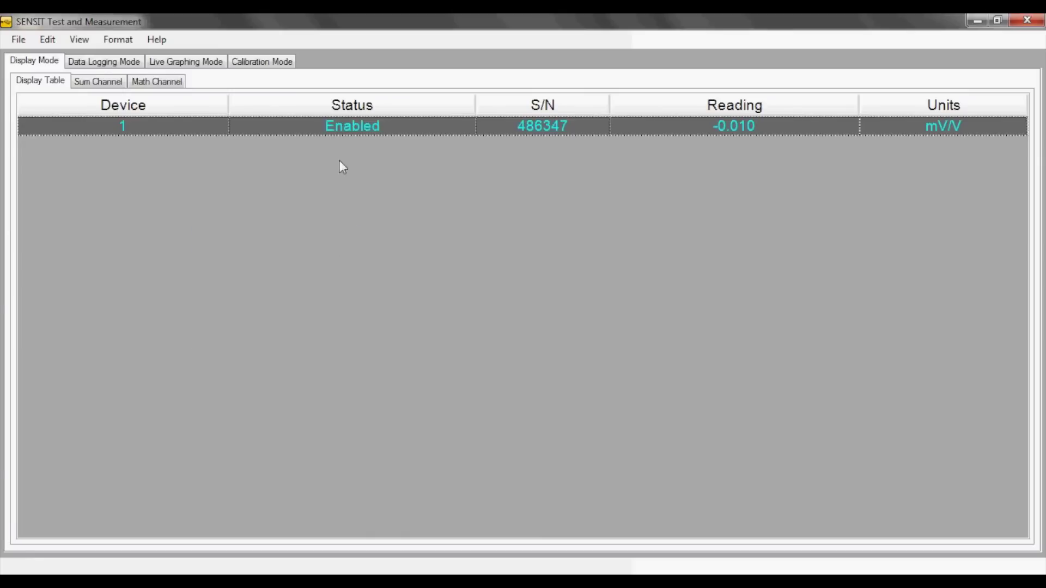
Step: Switch to Live Graphing Mode and confirm Device 1's settings: 1-second refresh, 100 samples
click(208, 64)
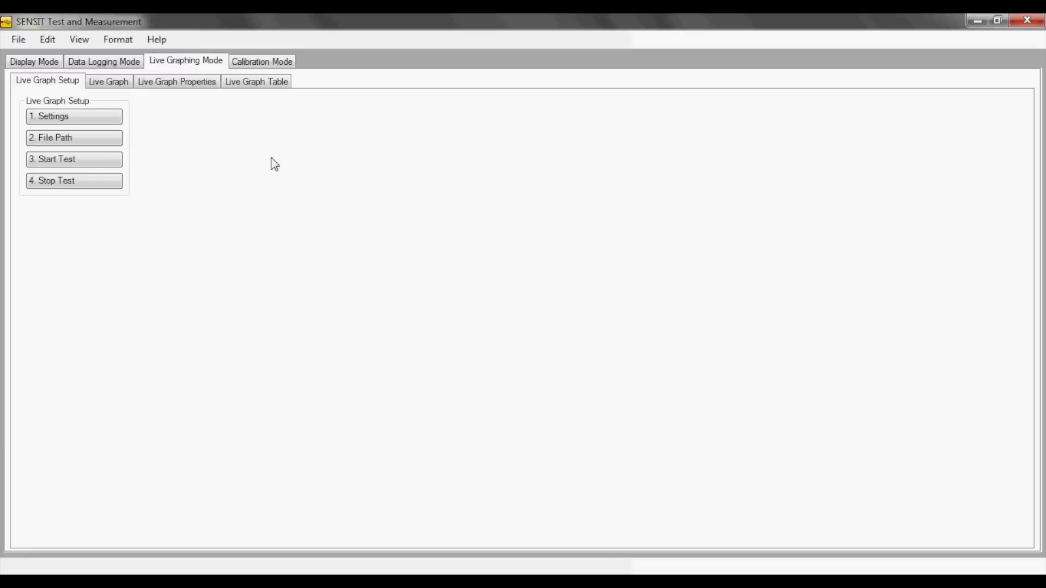
click(103, 121)
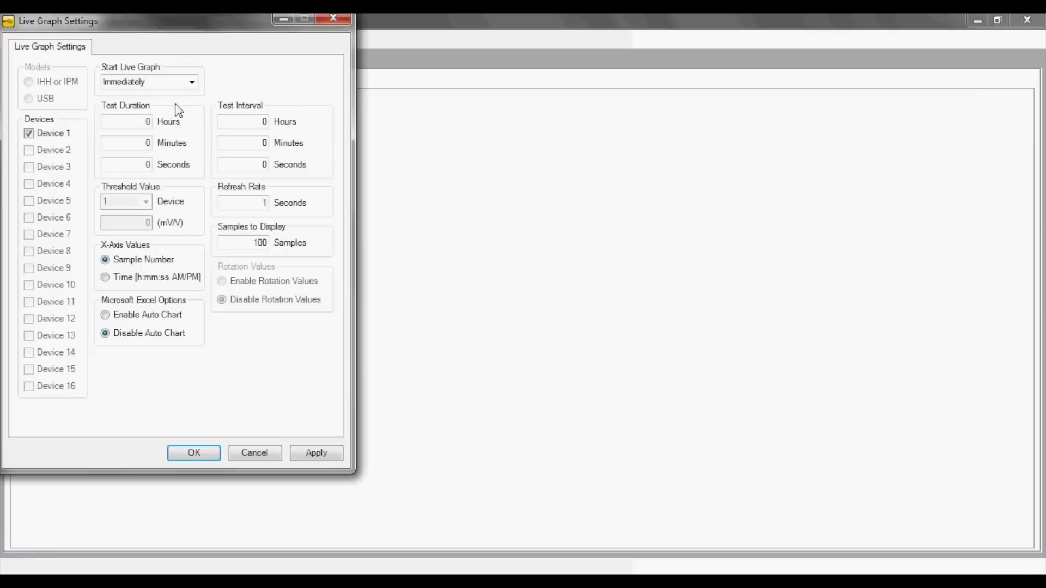
click(195, 456)
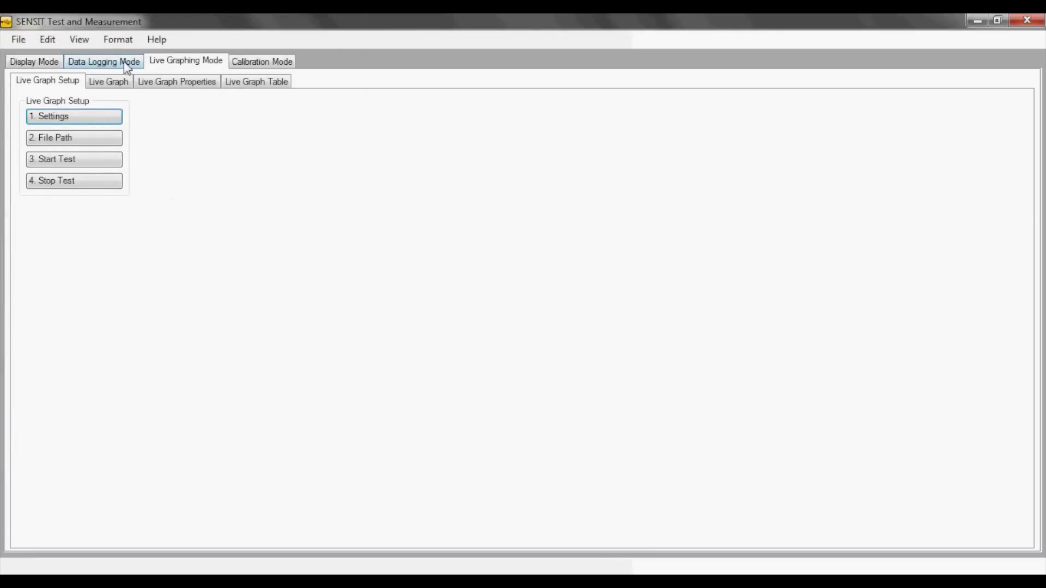
Step: Switch to Data Logging Mode to show its Settings, File Path and Start Test steps
click(124, 64)
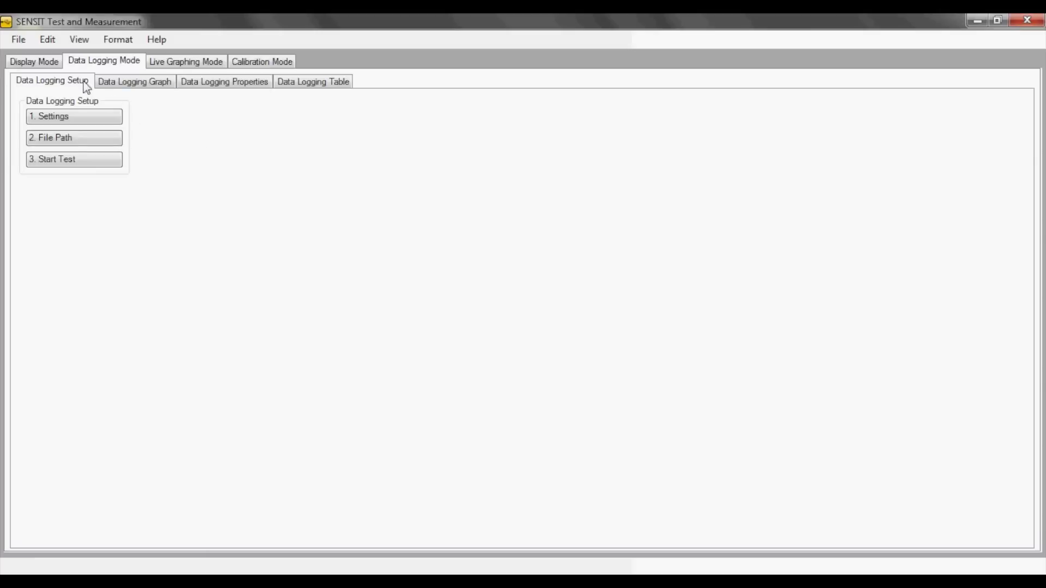
Step: Return to Display Mode and check device 1's sampling rate, keeping it at 2.5 SPS
click(53, 68)
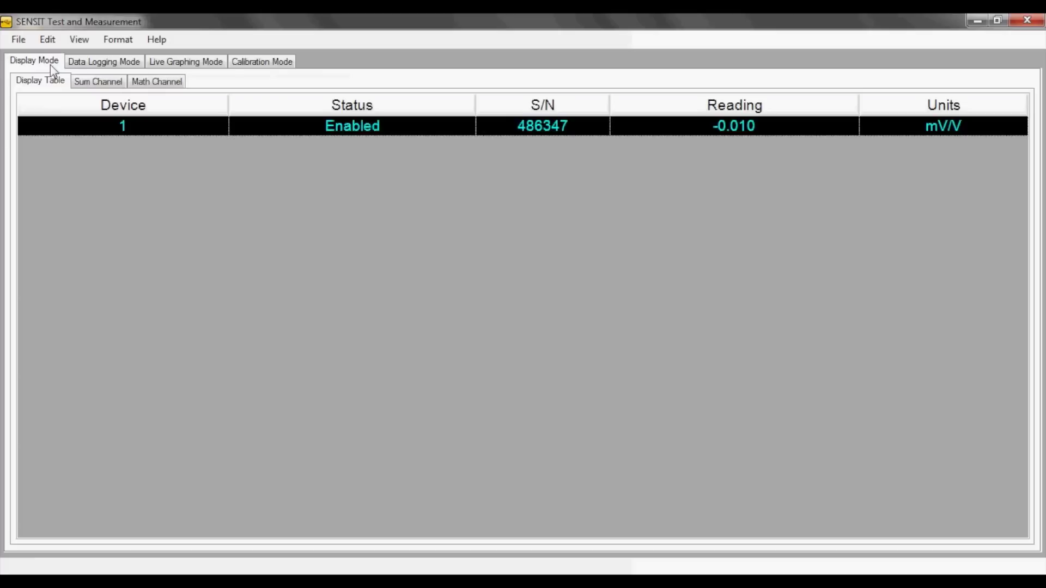
right_click(182, 134)
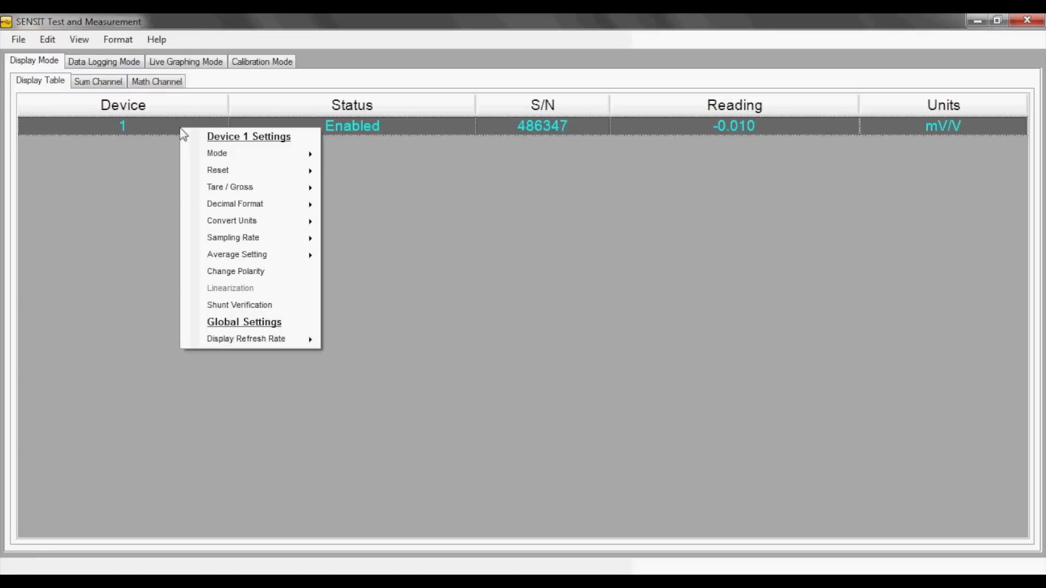
mouse_move(251, 237)
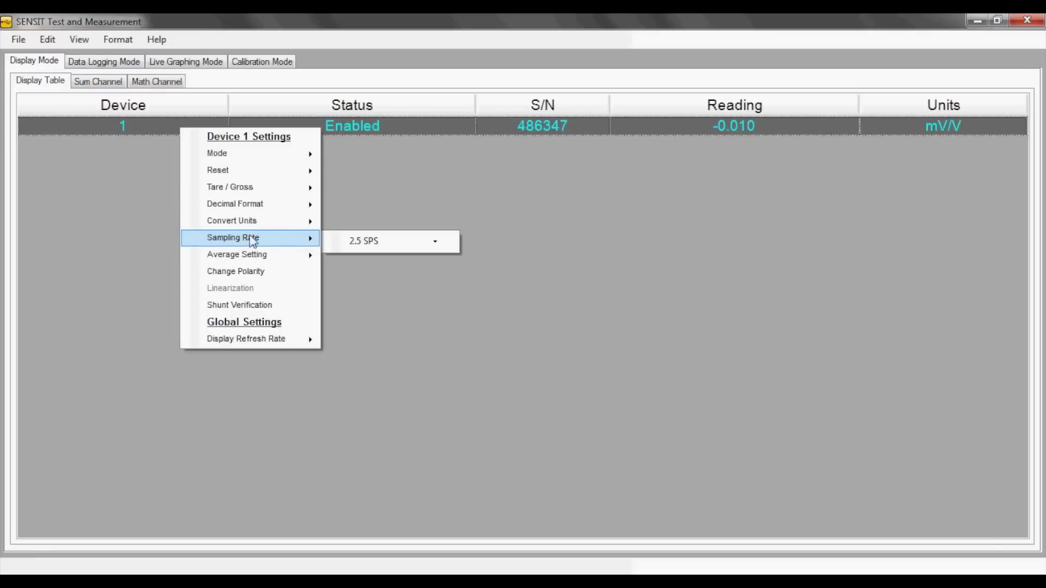
click(434, 241)
click(435, 246)
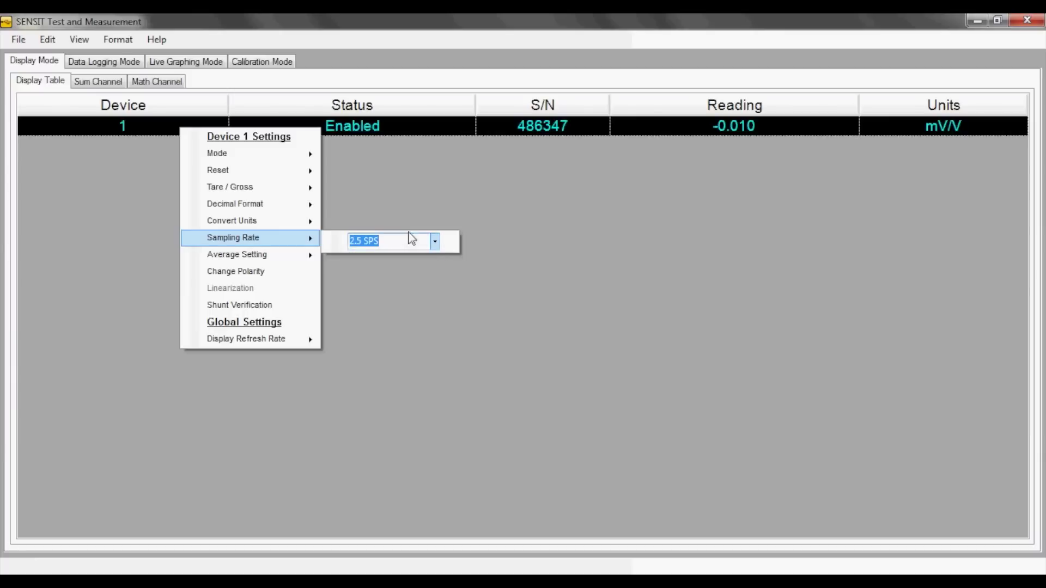
click(363, 210)
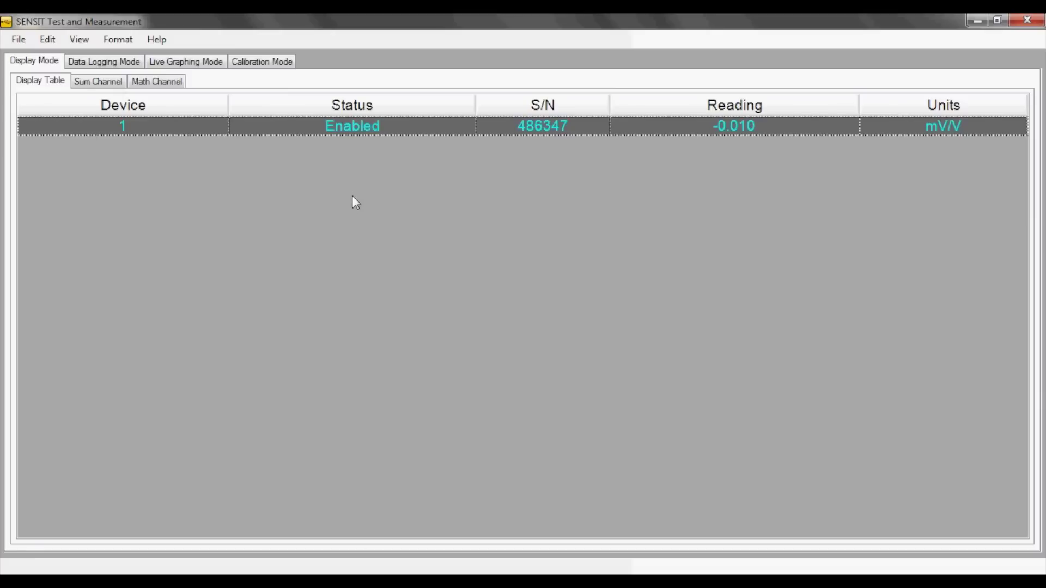
click(157, 41)
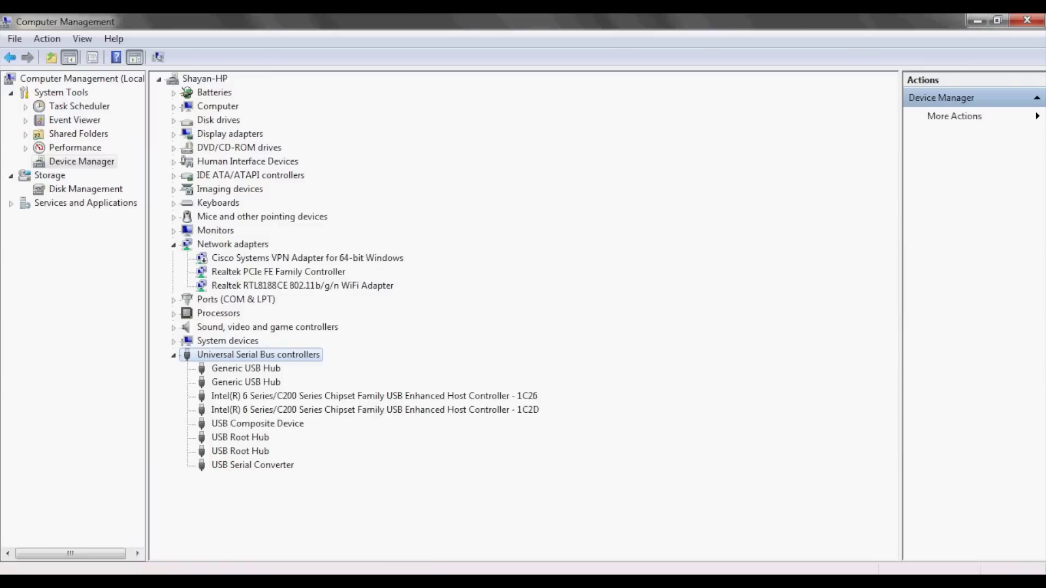
Step: Select the USB Serial Converter and bring up its driver actions menu
click(252, 465)
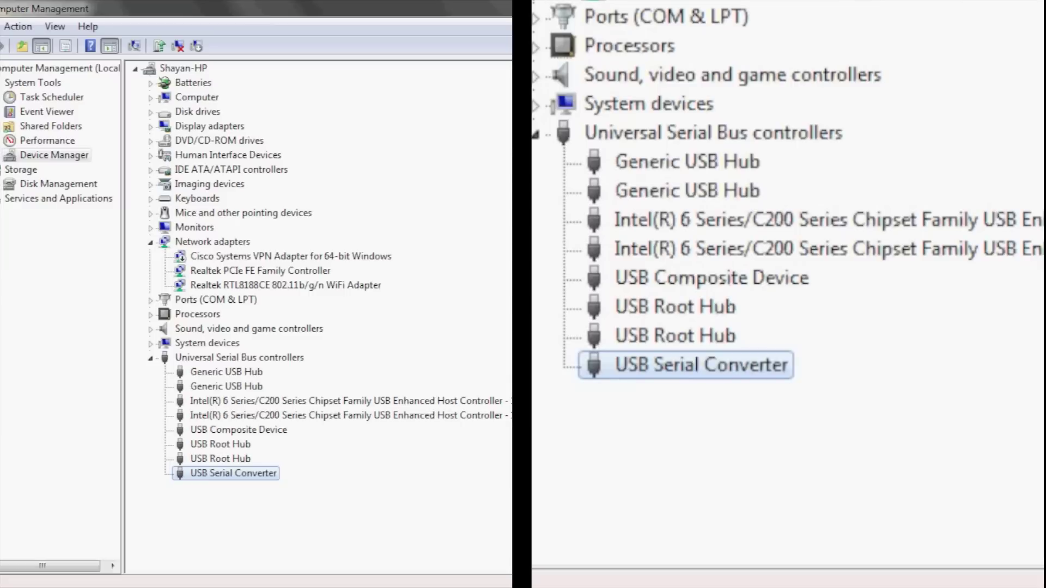
right_click(256, 472)
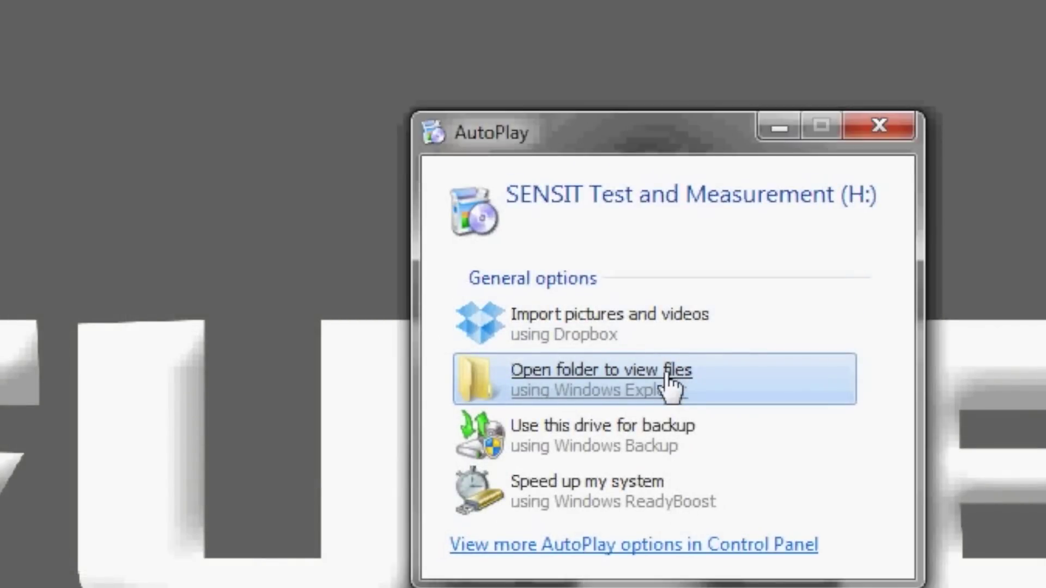
Step: Open the H: drive from AutoPlay and enter its Installation folder
click(667, 376)
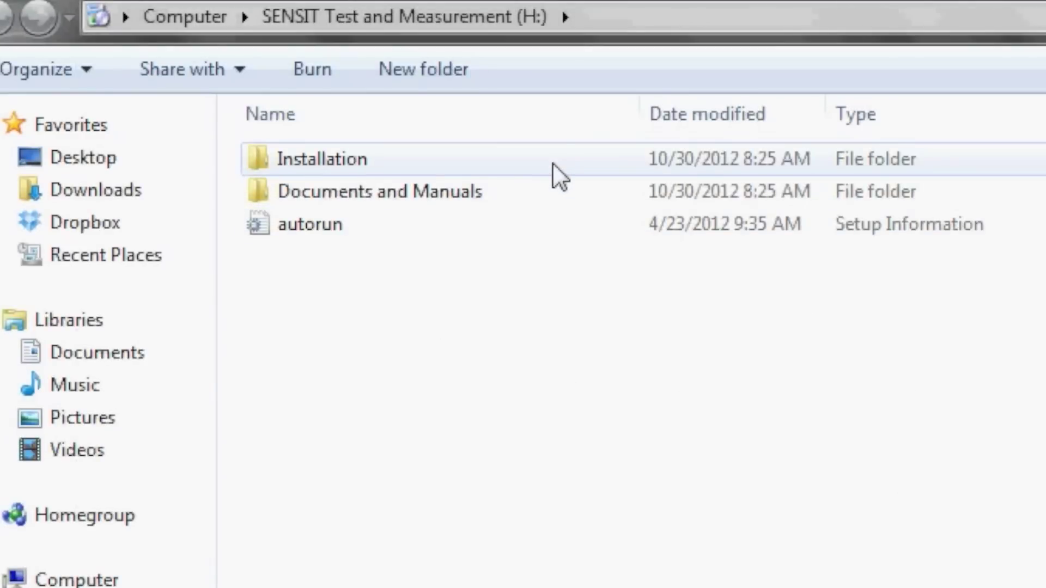
double_click(552, 163)
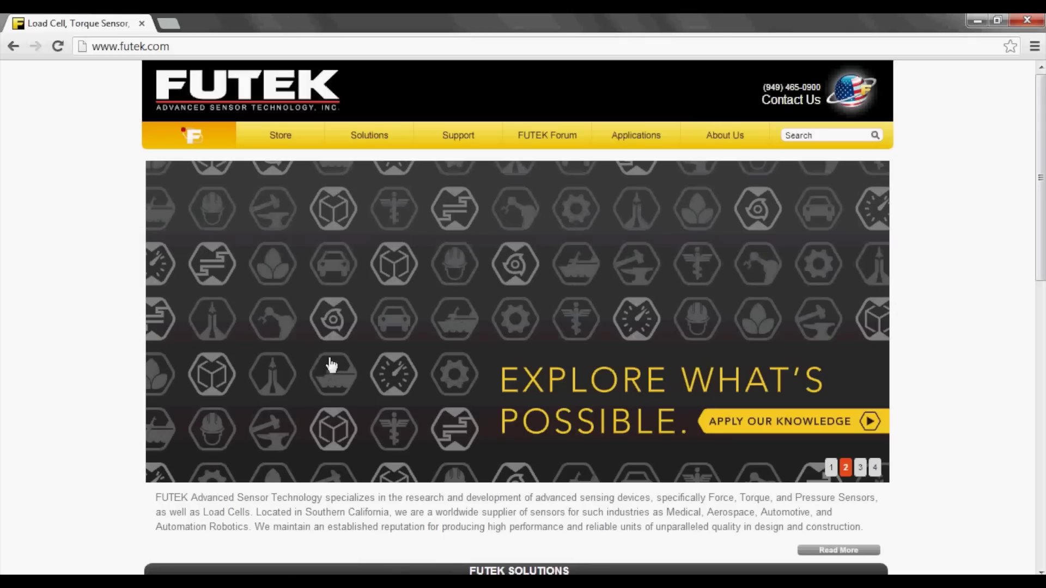
Step: Navigate from the FUTEK home page through Solutions to the SENSIT Software product page
click(252, 45)
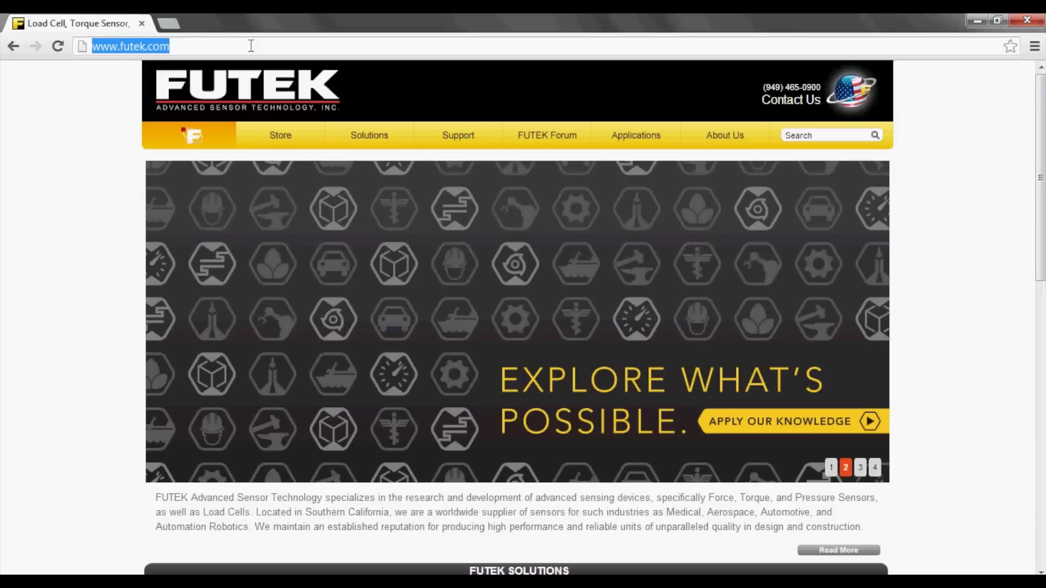
click(374, 144)
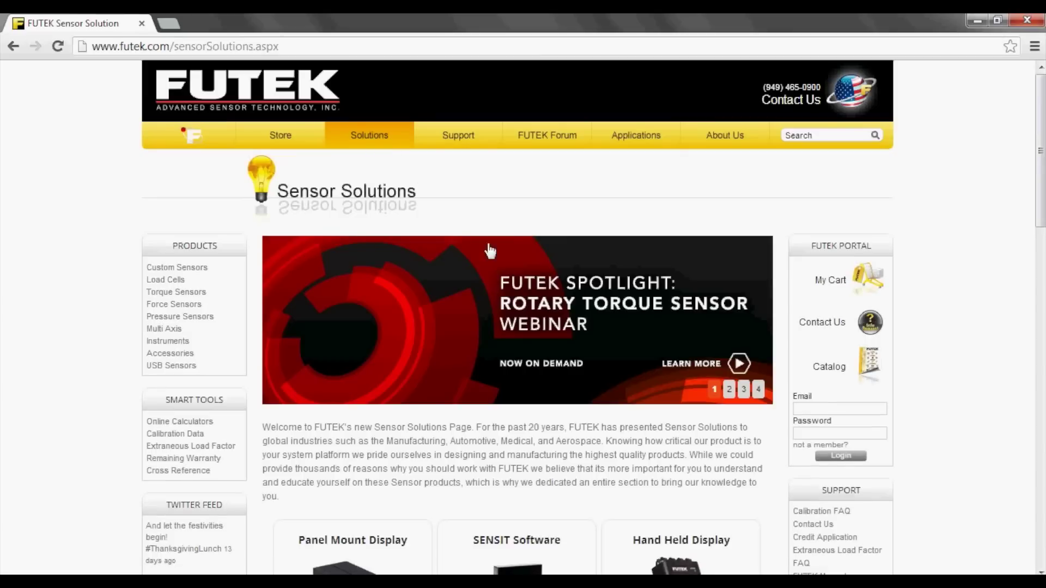
scroll(510, 303, down, 4)
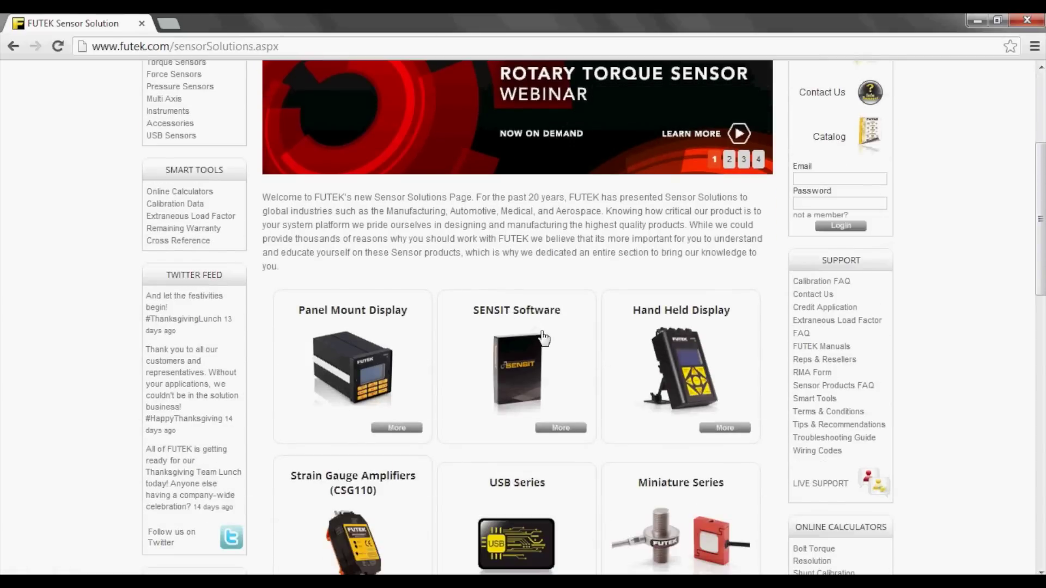
click(543, 338)
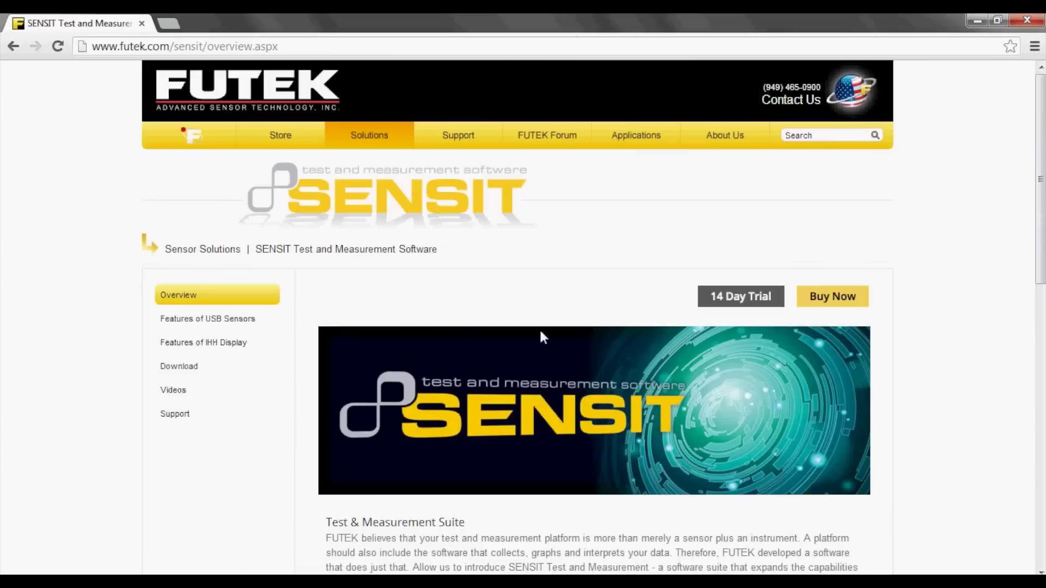
Step: Open the SENSIT download page and scroll to the Terms & Conditions and Release Notes links
click(242, 375)
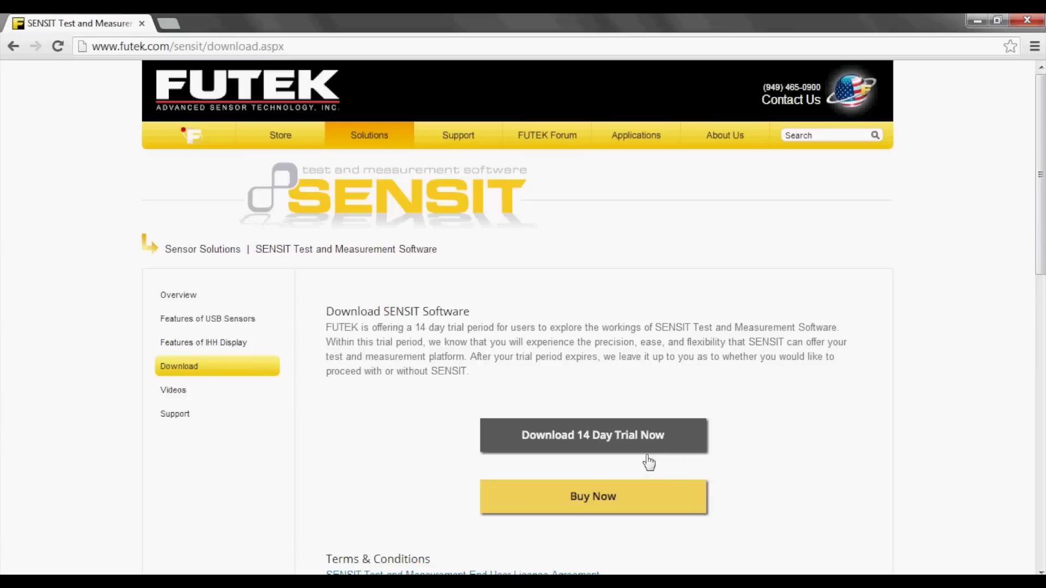
scroll(648, 462, down, 1)
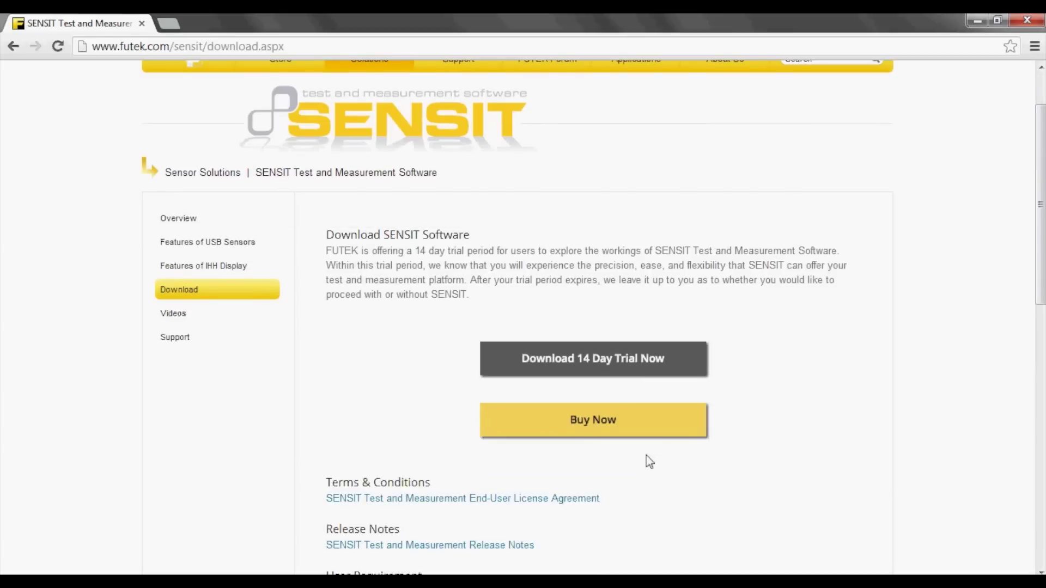
scroll(649, 461, down, 1)
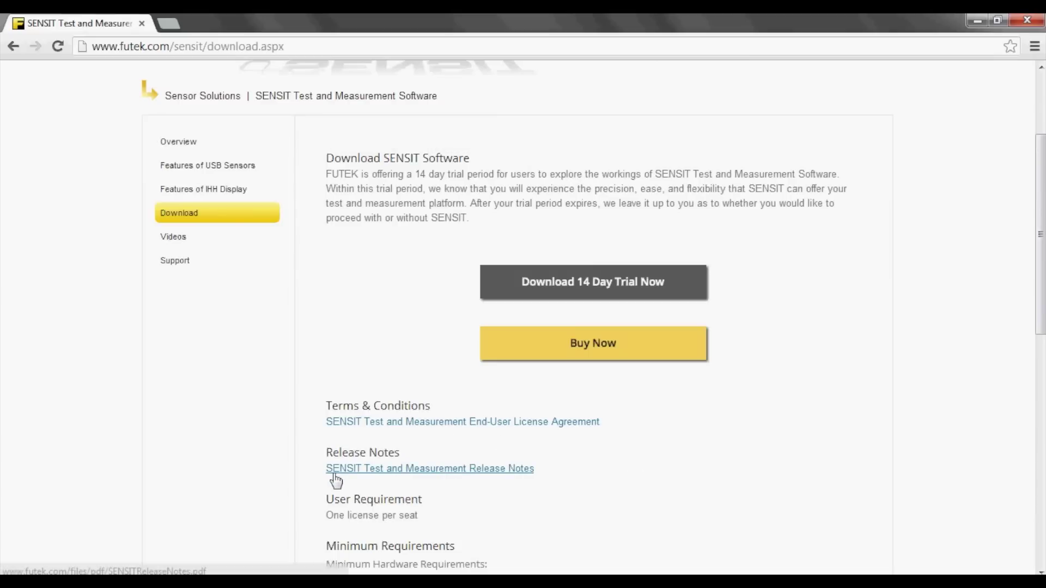